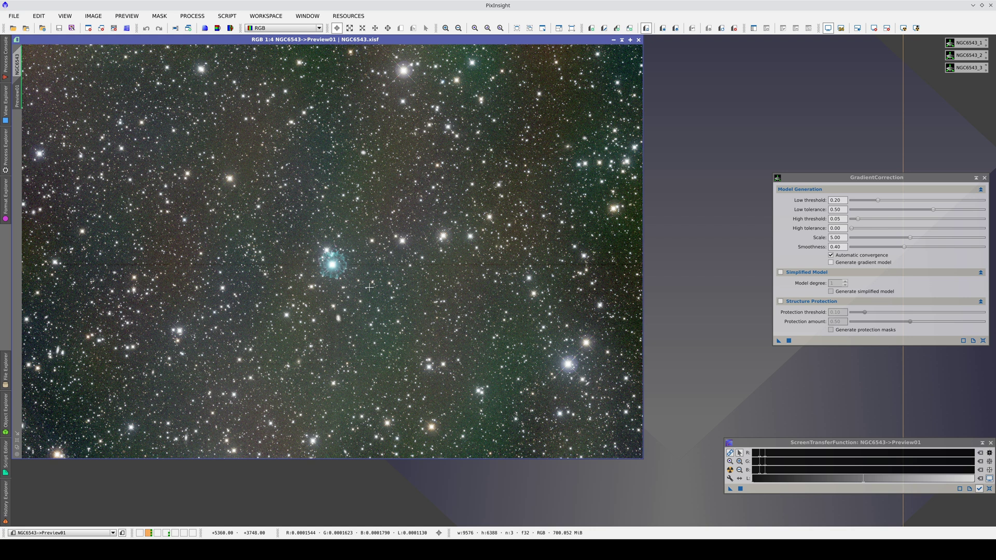
Apply GradientCorrection at Scale 5.00 and Smoothness 0.40 to the NGC6543 Preview01
click(779, 341)
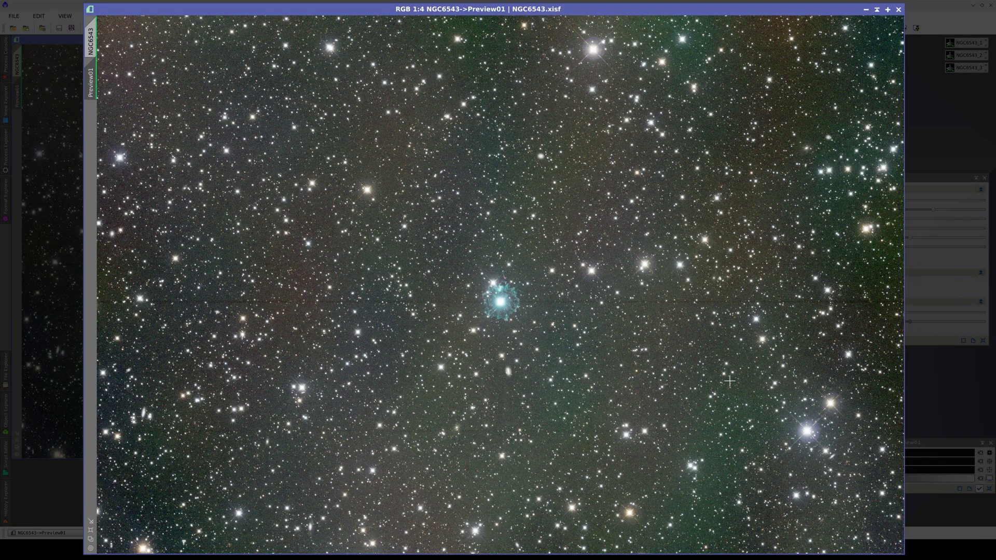
Flip between the corrected and green-tinted original preview, keep the corrected version, and zoom in on the nebula
key(ctrl+shift+z)
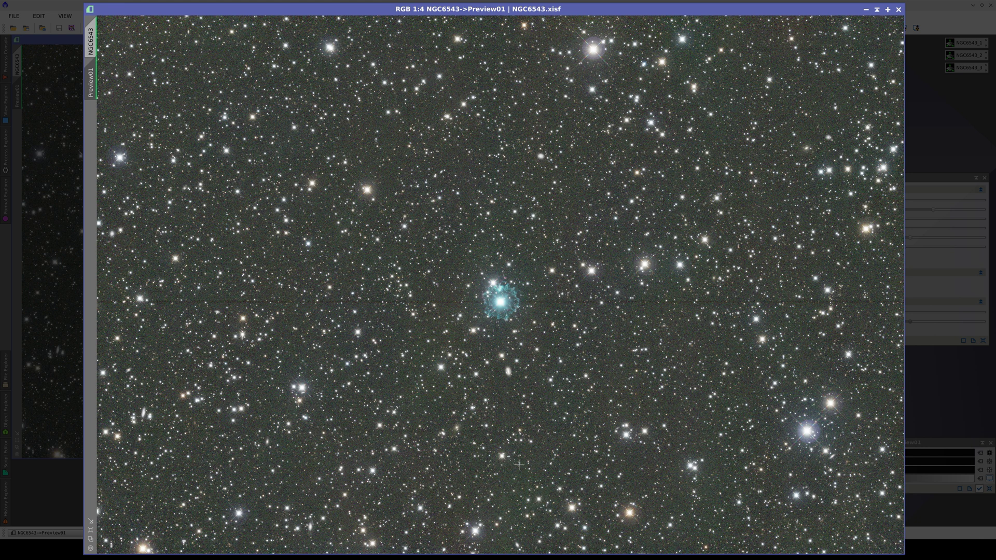
key(ctrl+z)
key(ctrl+shift+z)
key(ctrl+z)
key(ctrl+shift+z)
key(ctrl+z)
key(ctrl+shift+z)
scroll(483, 320, up, 5)
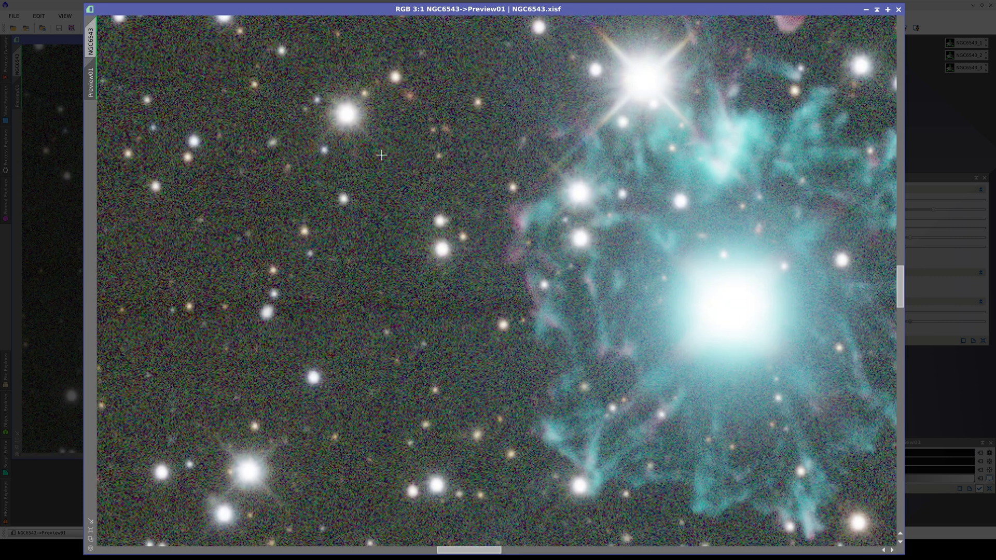
Pan around the 3:1 nebula view and move the ScreenTransferFunction panel below the image
drag(540, 332, 411, 289)
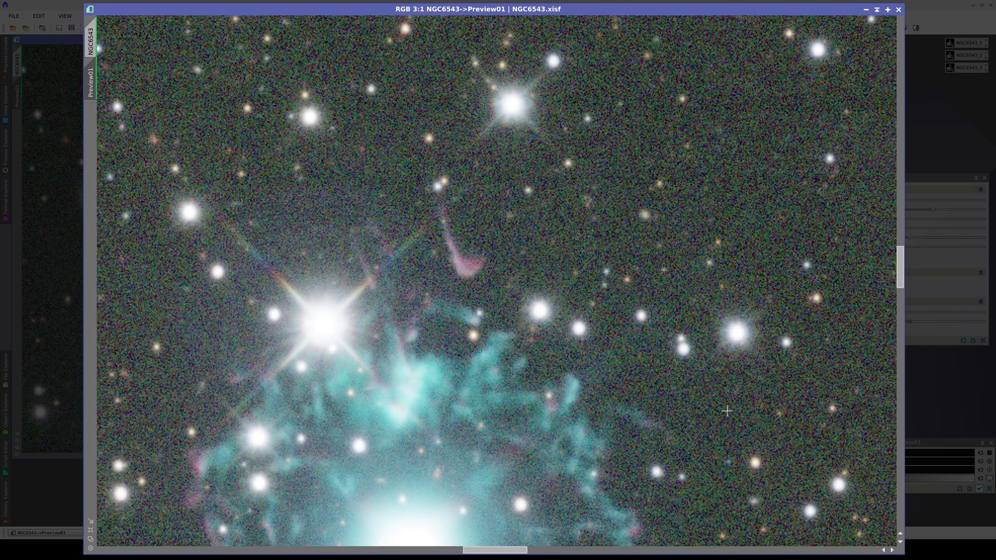
drag(698, 426, 654, 327)
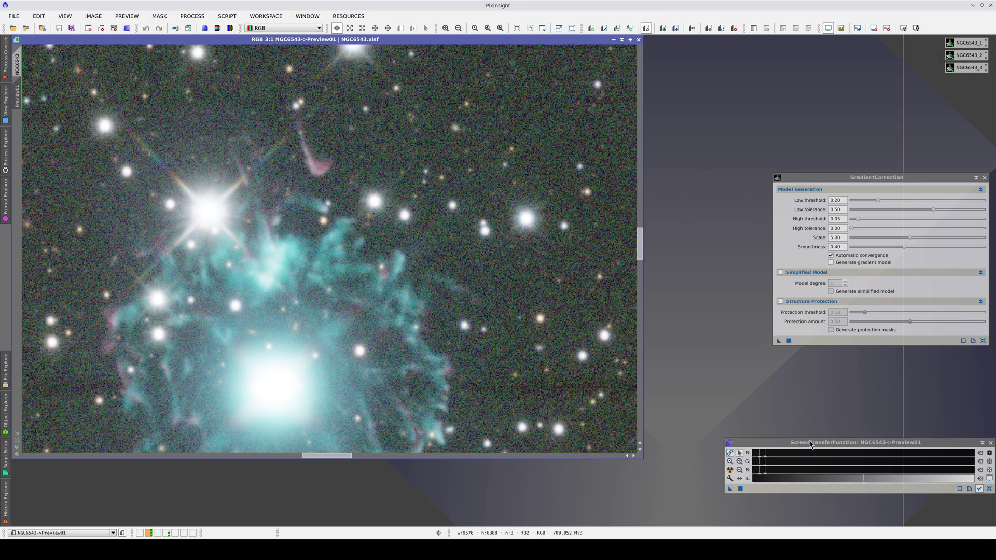
mouse_move(802, 448)
mouse_down()
mouse_move(753, 417)
mouse_move(365, 485)
mouse_move(415, 485)
mouse_up()
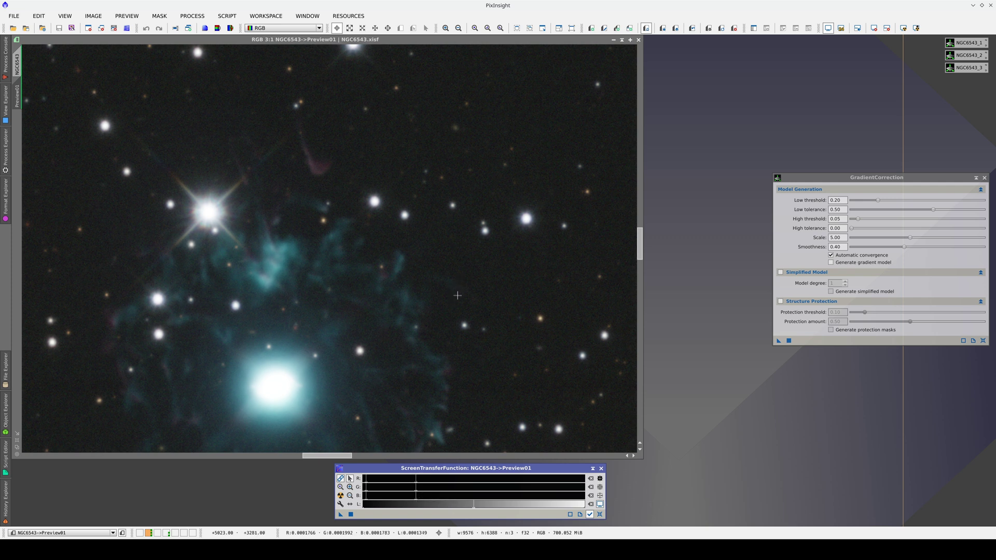
Read background pixel values near the bright star and left side, then zoom out to 1:4
drag(415, 283, 424, 280)
click(211, 117)
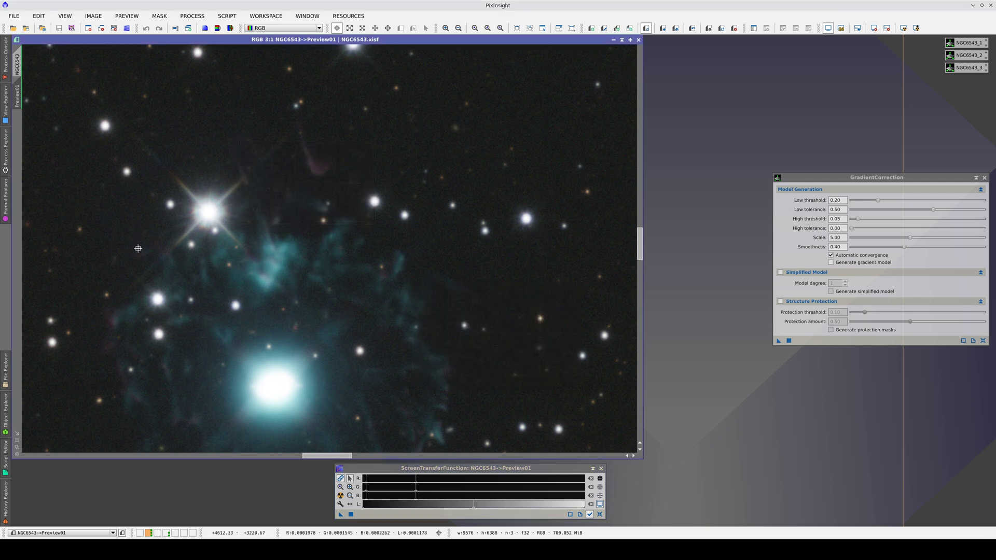
click(237, 269)
scroll(499, 314, down, 1)
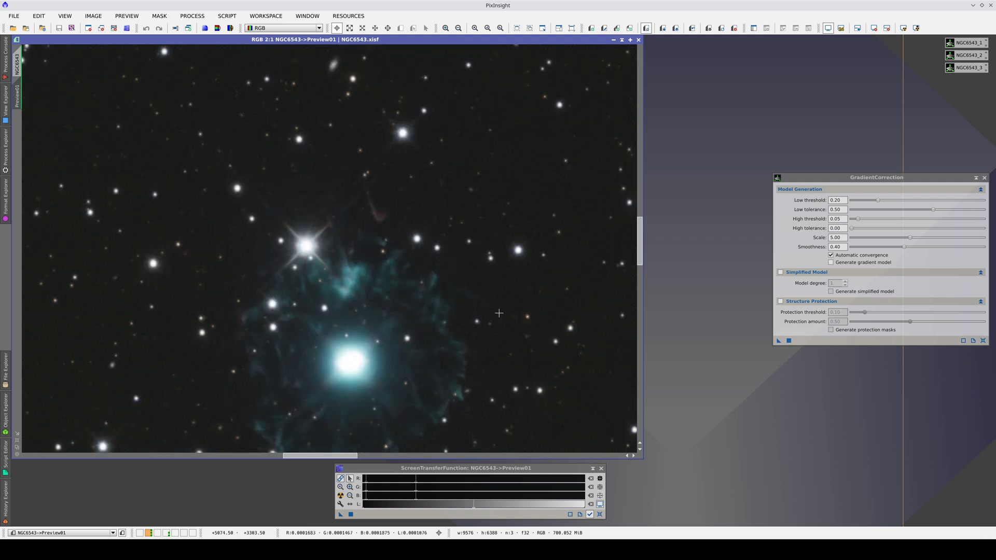
scroll(499, 313, down, 4)
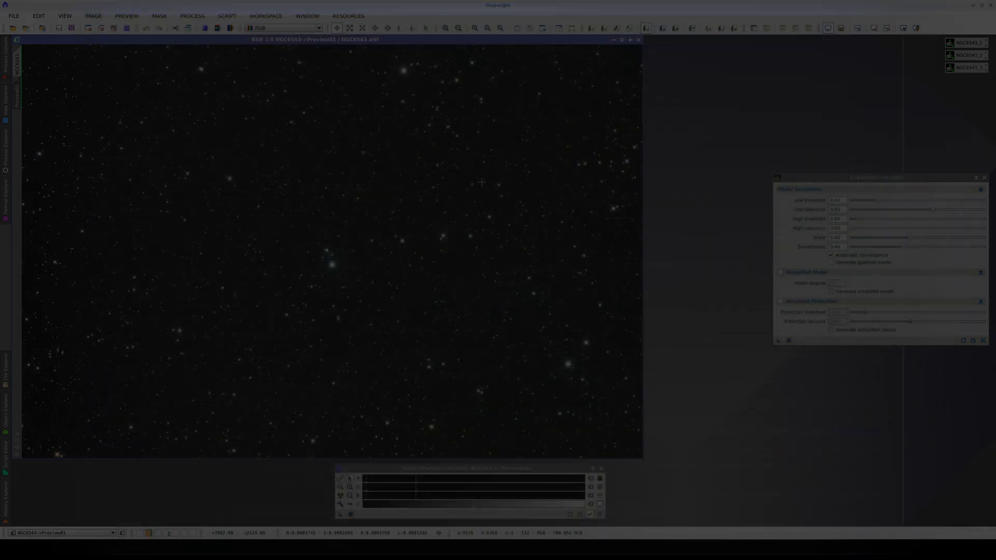
Zoom to 1:1 on the corrected Cat's Eye nebula and pan across it
scroll(307, 289, up, 1)
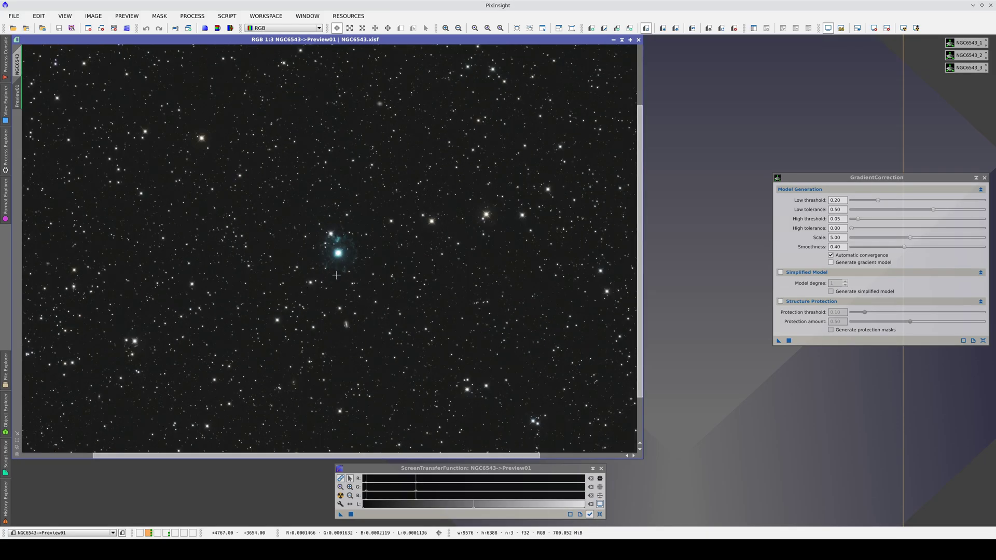
scroll(337, 275, up, 2)
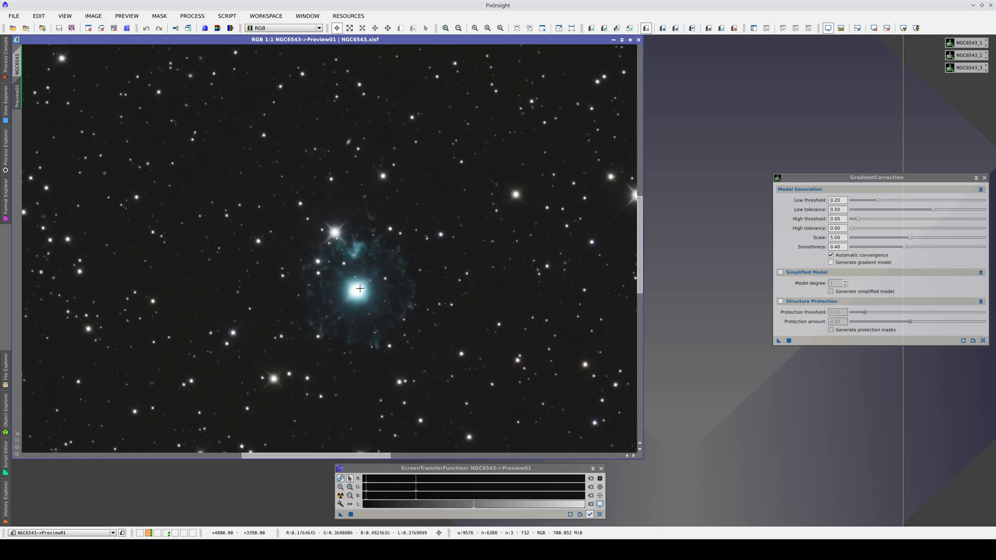
drag(360, 289, 349, 260)
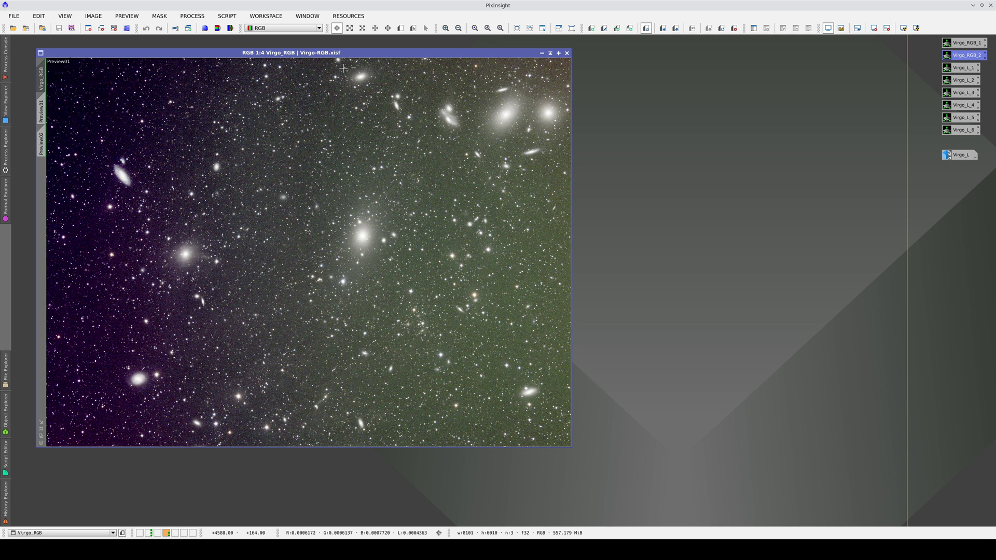
Apply GradientCorrection with Structure Protection off to Virgo_RGB Preview01
click(46, 108)
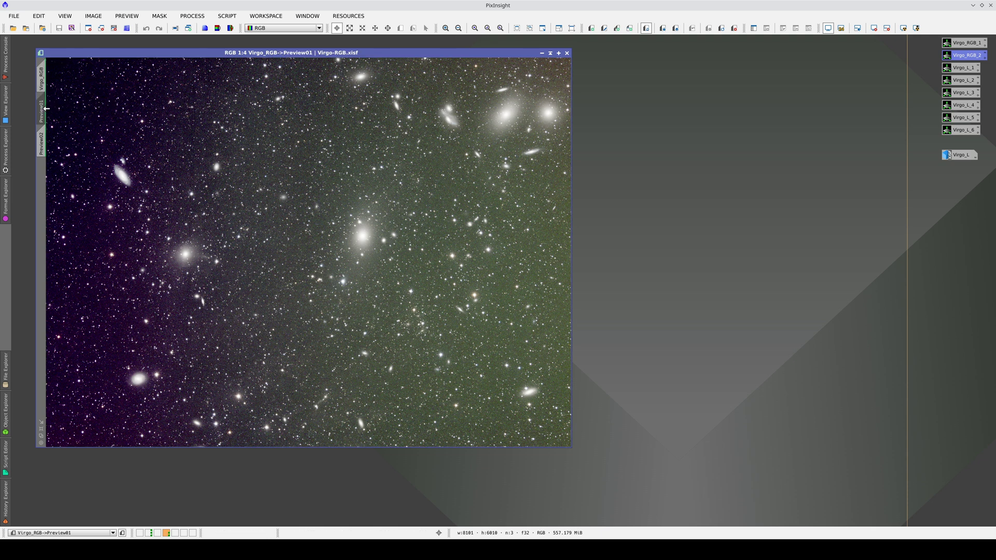
click(4, 139)
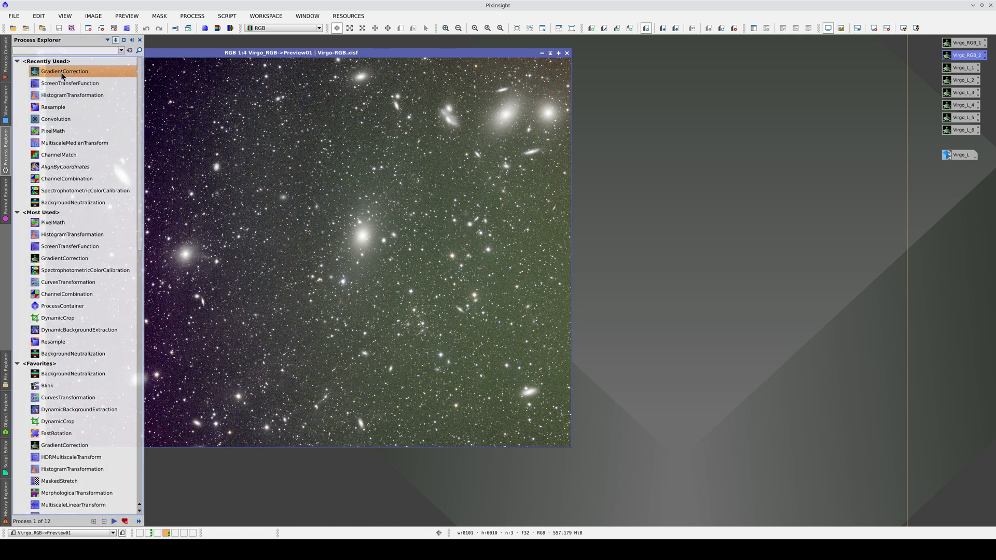
double_click(65, 71)
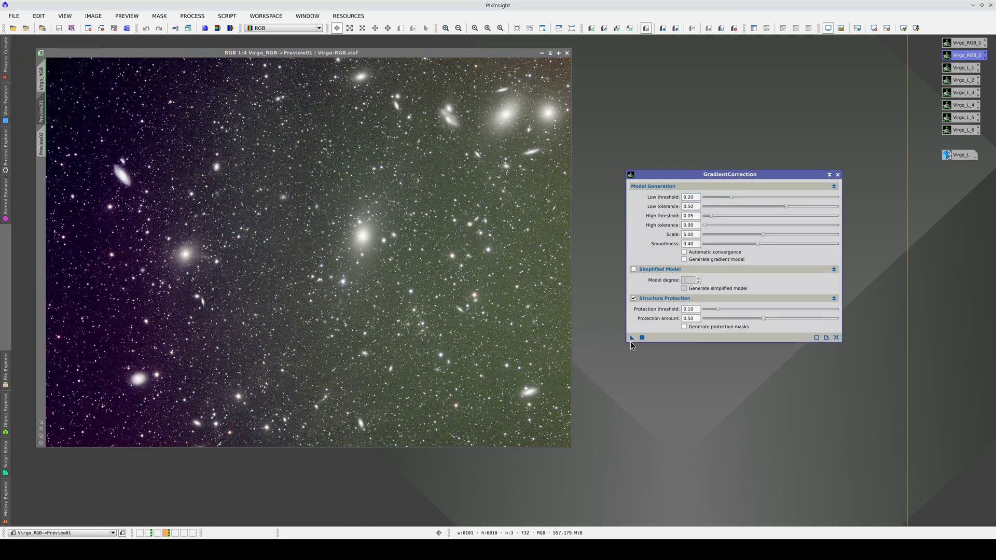
click(634, 300)
drag(633, 338, 482, 311)
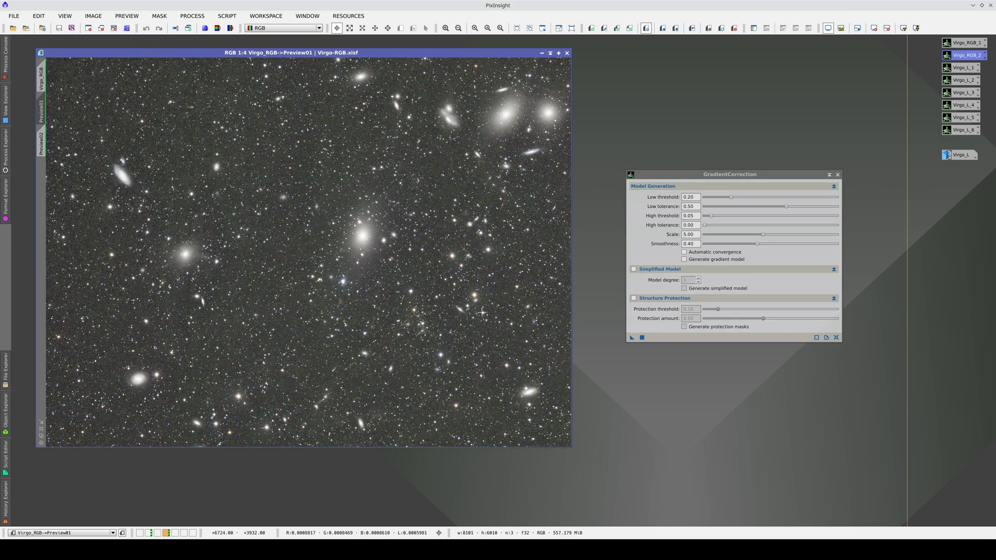
Compare the corrected Preview01 with its original, then show the uncorrected Preview02
key(ctrl+shift+z)
key(ctrl+shift+z)
key(ctrl+shift+z)
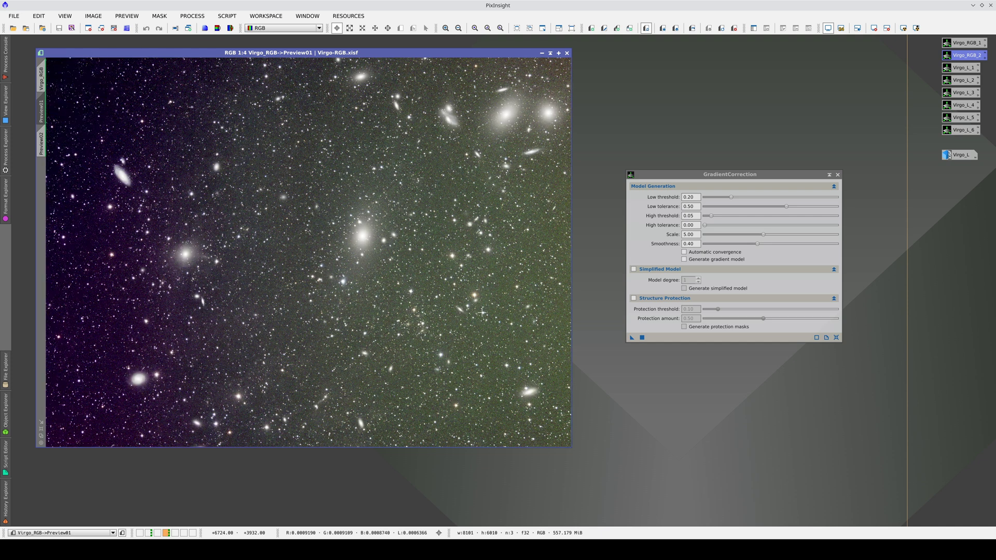
key(ctrl+shift+z)
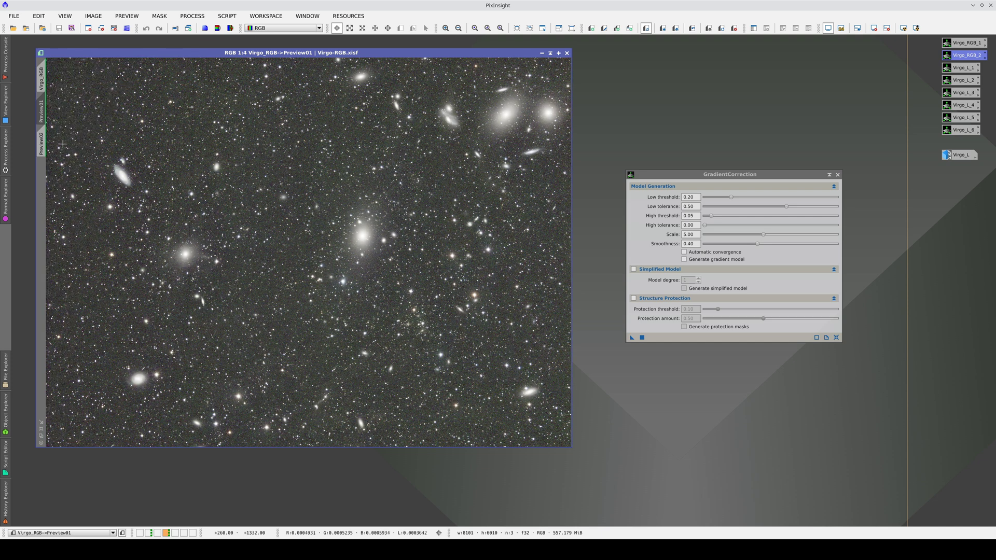
click(45, 141)
Apply GradientCorrection with Scale 7.50 to Virgo_RGB Preview02
double_click(689, 235)
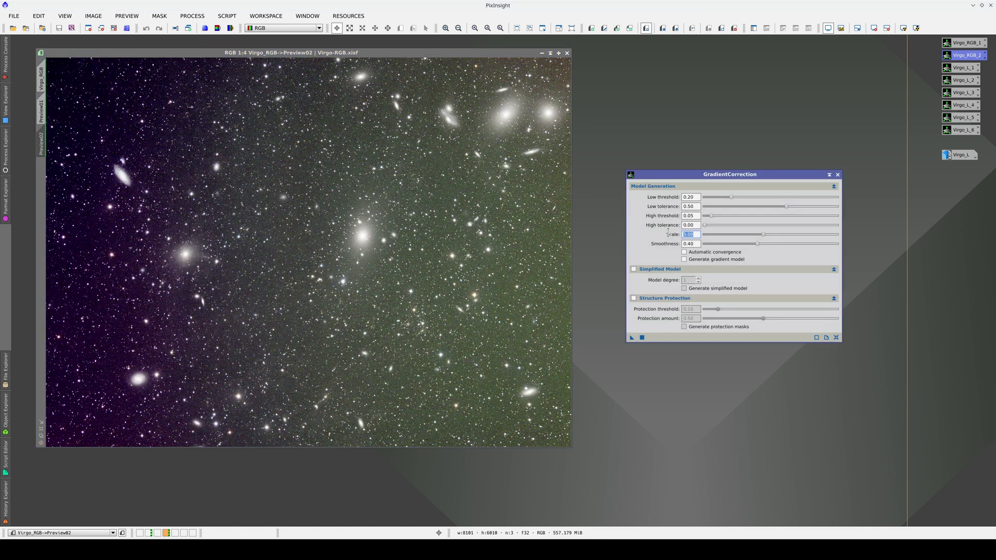
text(7.5)
key(Tab)
drag(632, 336, 476, 339)
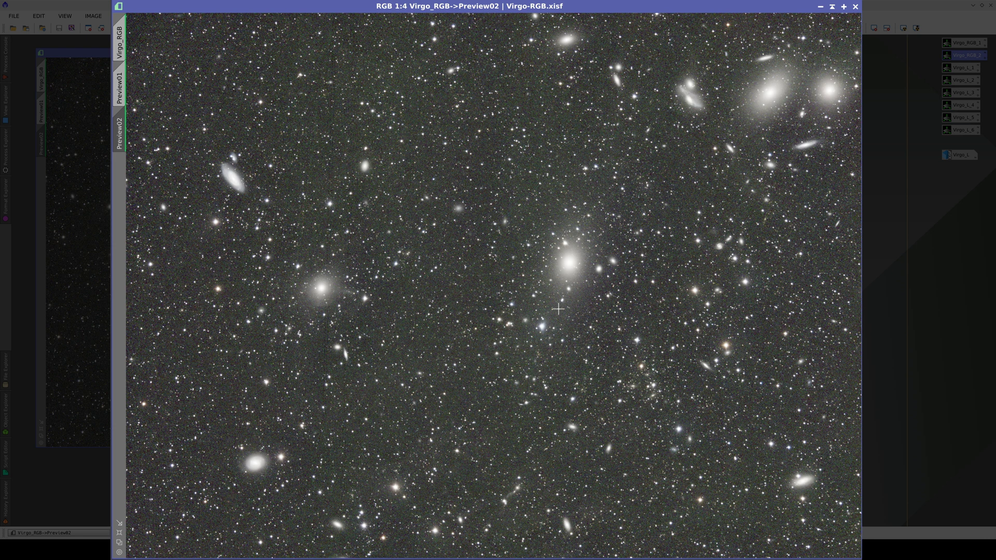
Compare the Scale 5.00 Preview01 against the Scale 7.50 Preview02, then minimize Virgo_RGB
key(ctrl+Page_Up)
key(ctrl+Page_Down)
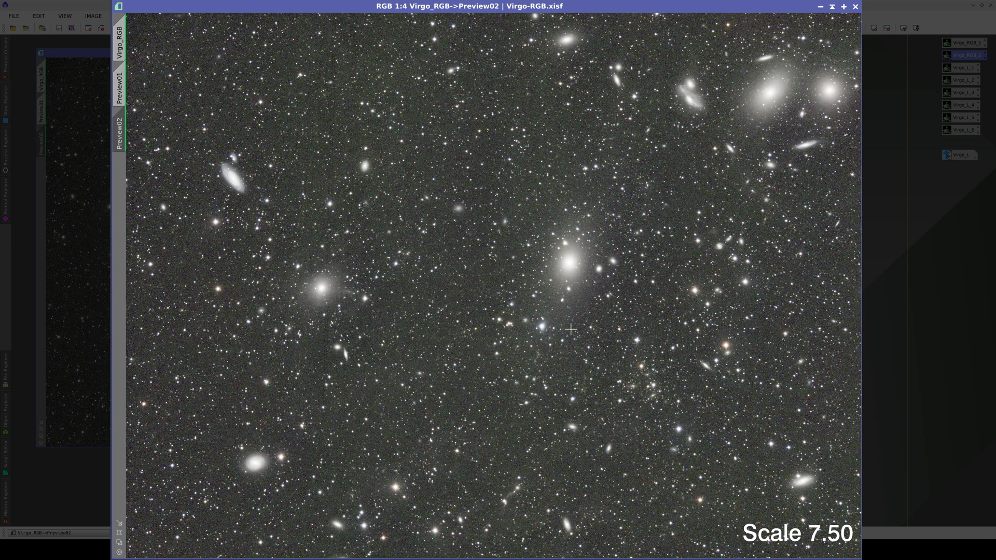
key(ctrl+Page_Up)
key(ctrl+Page_Down)
key(ctrl+Page_Up)
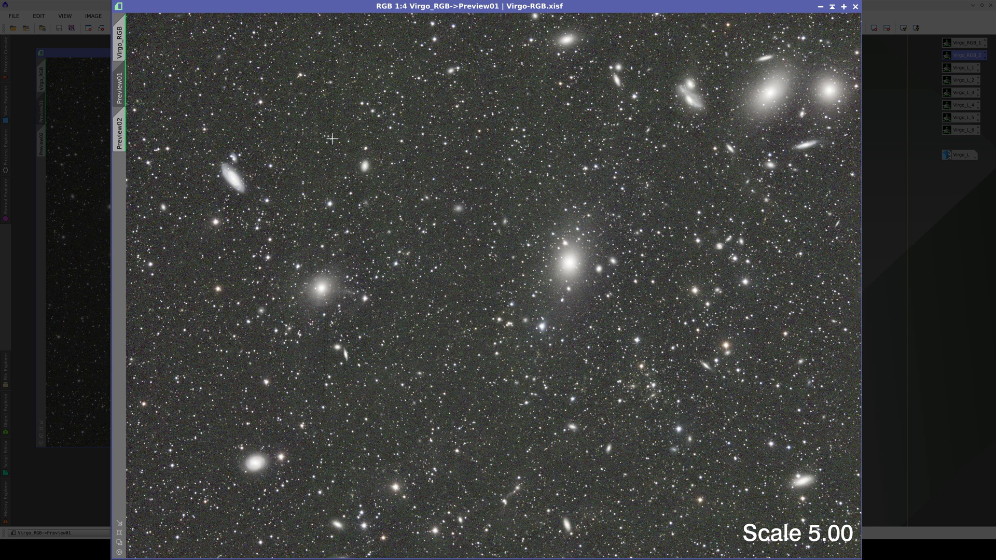
key(ctrl+Page_Down)
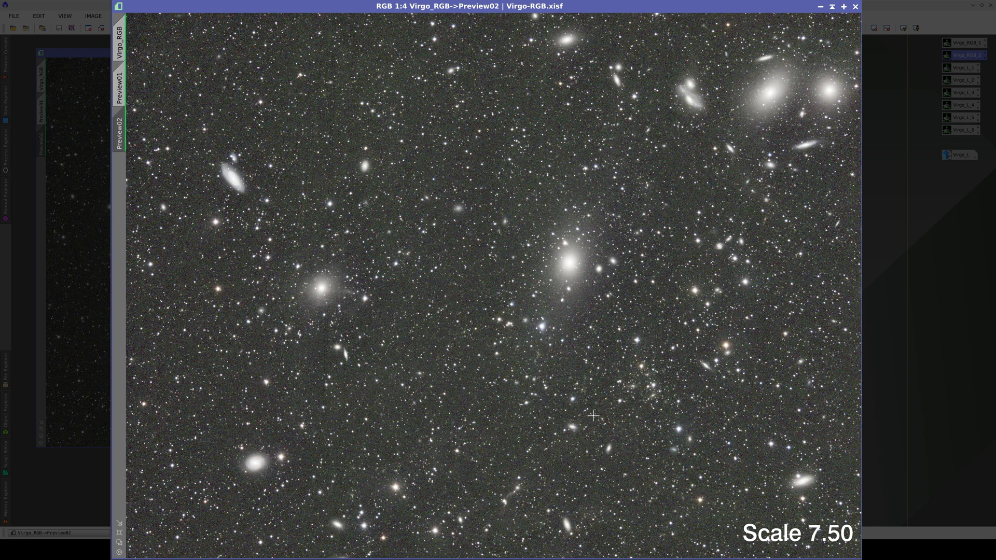
key(ctrl+Page_Up)
key(ctrl+Page_Down)
key(ctrl+Page_Up)
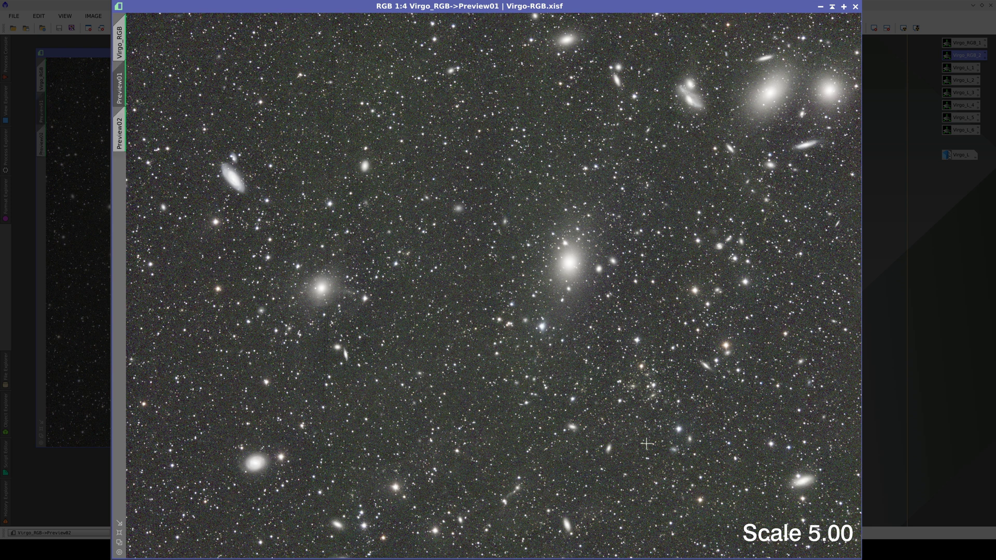
key(ctrl+Page_Down)
key(ctrl+Page_Up)
key(ctrl+Page_Down)
key(ctrl+Page_Up)
key(ctrl+Page_Down)
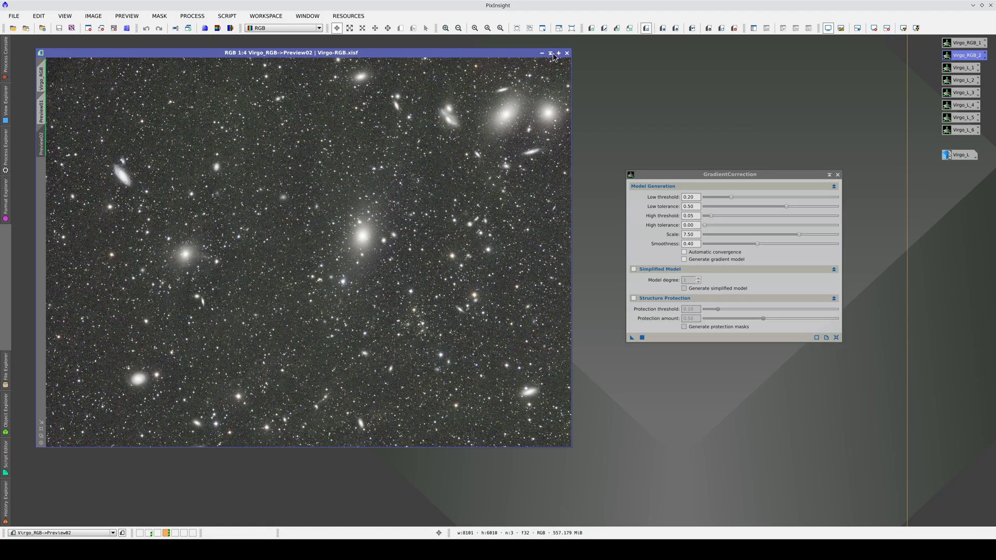
click(542, 53)
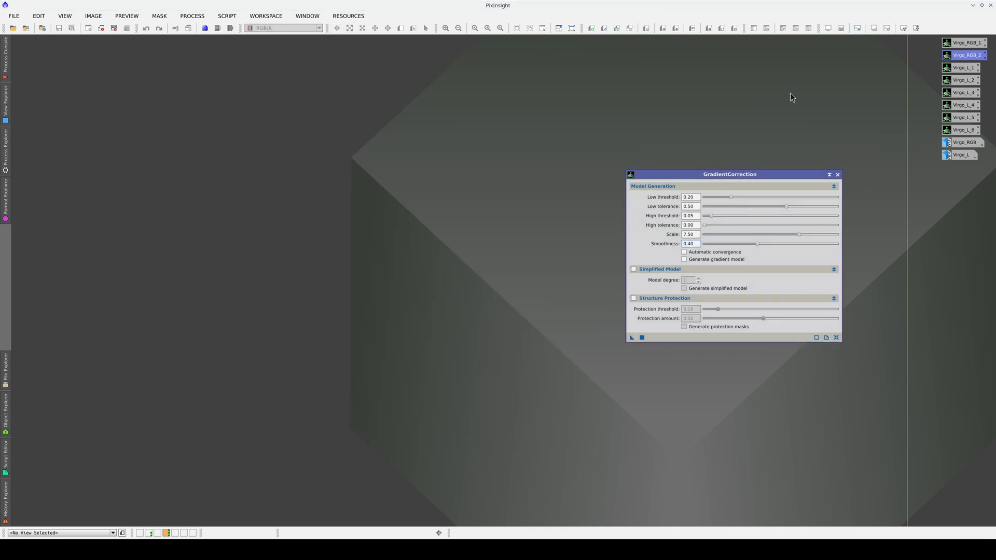
Open Virgo_L, apply GradientCorrection at Scale 5.00 to its Preview01, and auto-stretch the display
double_click(957, 157)
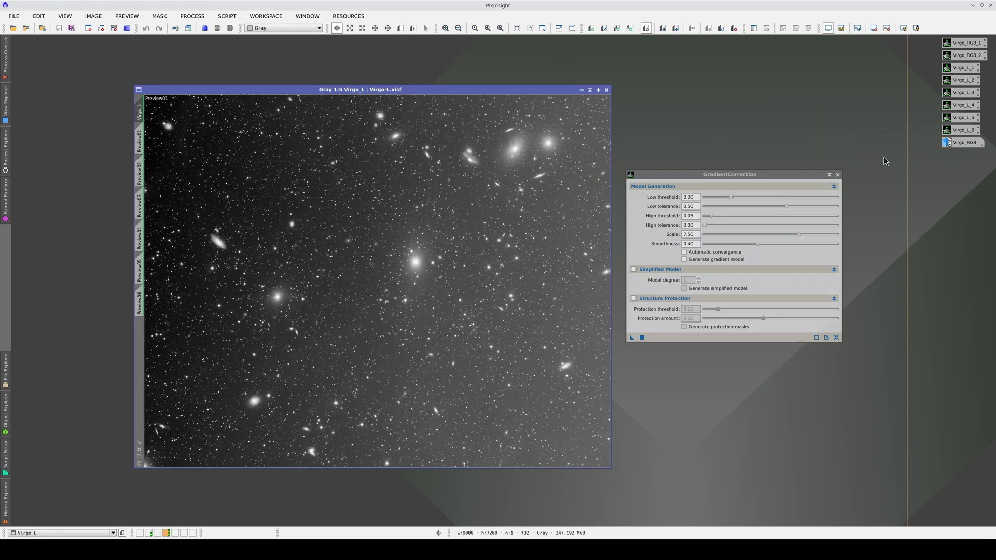
click(139, 142)
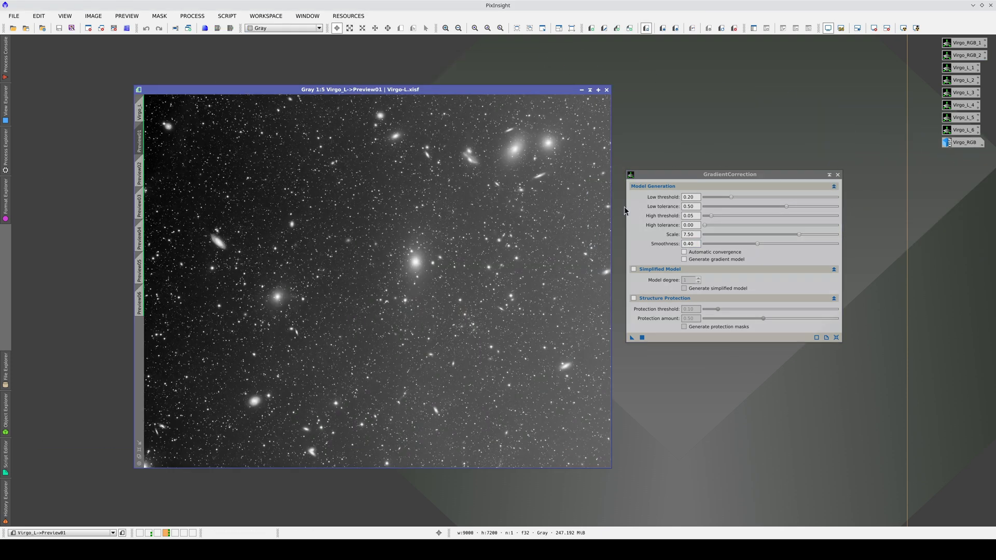
click(836, 338)
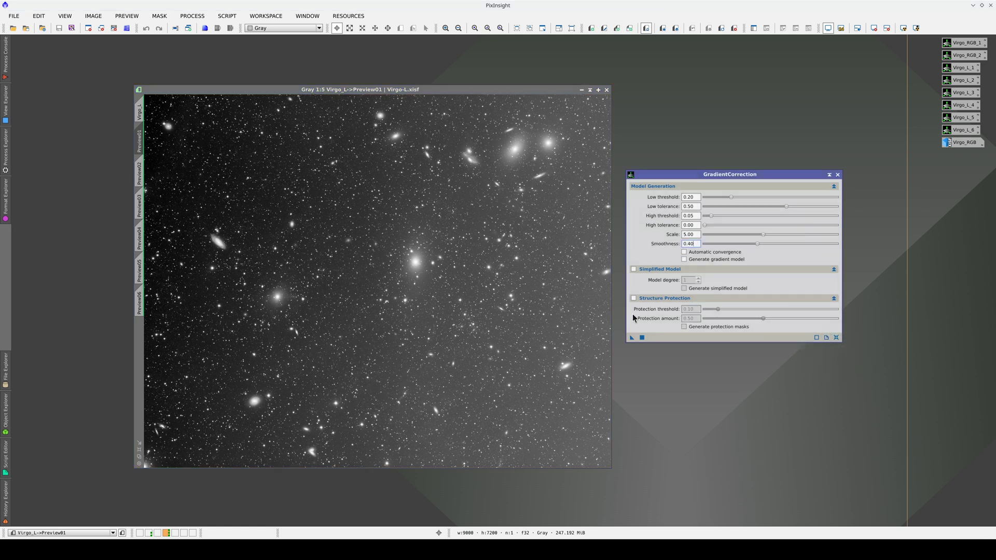
drag(632, 340, 449, 301)
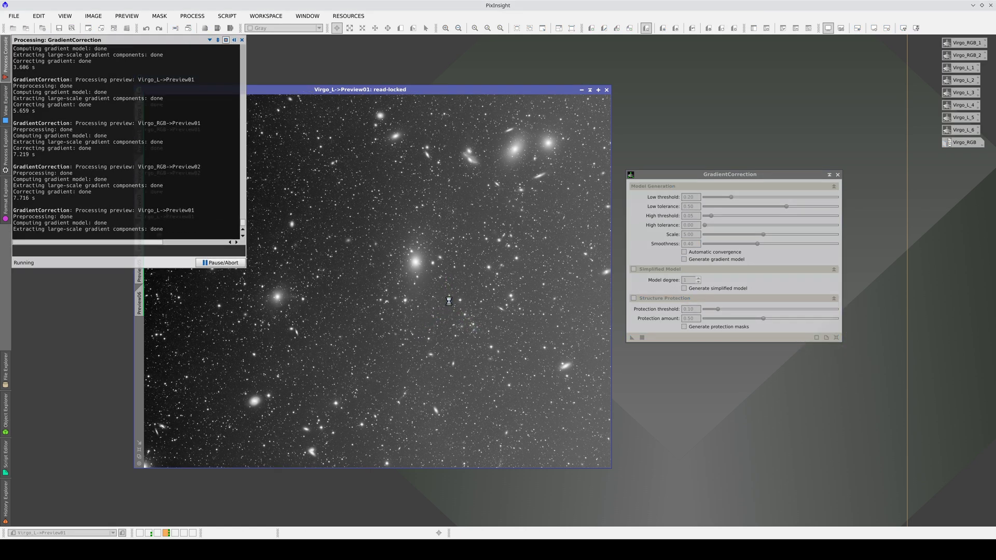
key(ctrl+a)
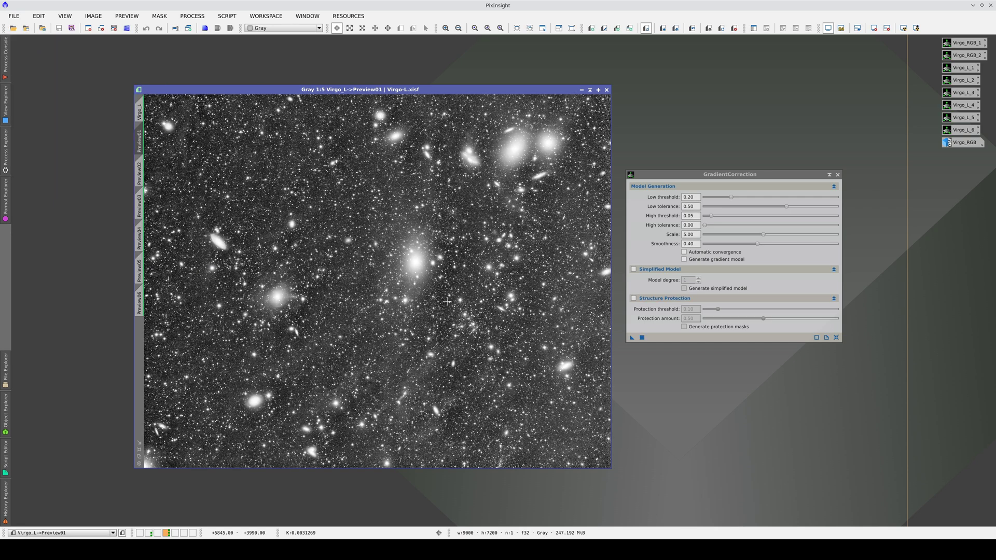
Apply GradientCorrection at Scale 7.50 to Virgo_L Preview02 and auto-stretch its display
click(139, 173)
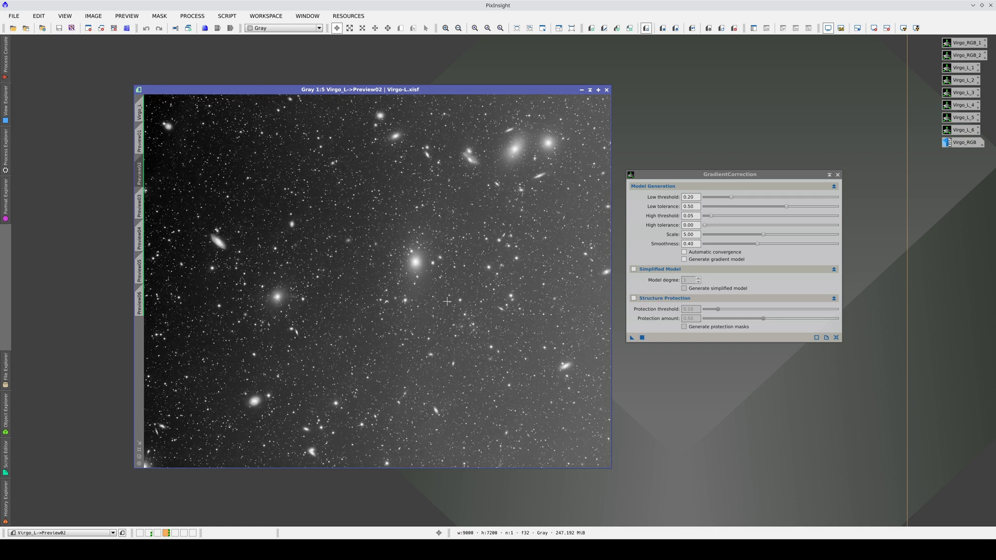
double_click(685, 234)
text(7.50)
key(Tab)
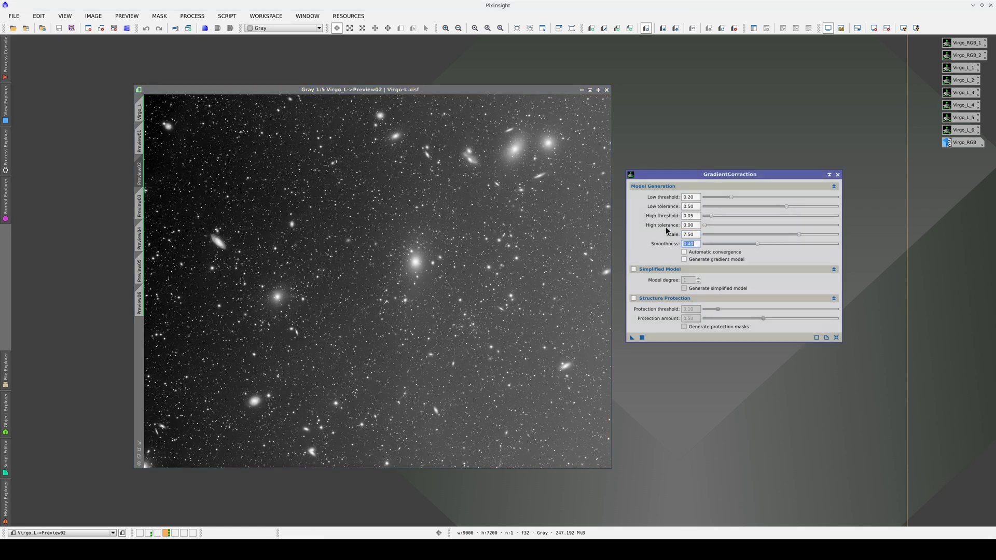
click(642, 338)
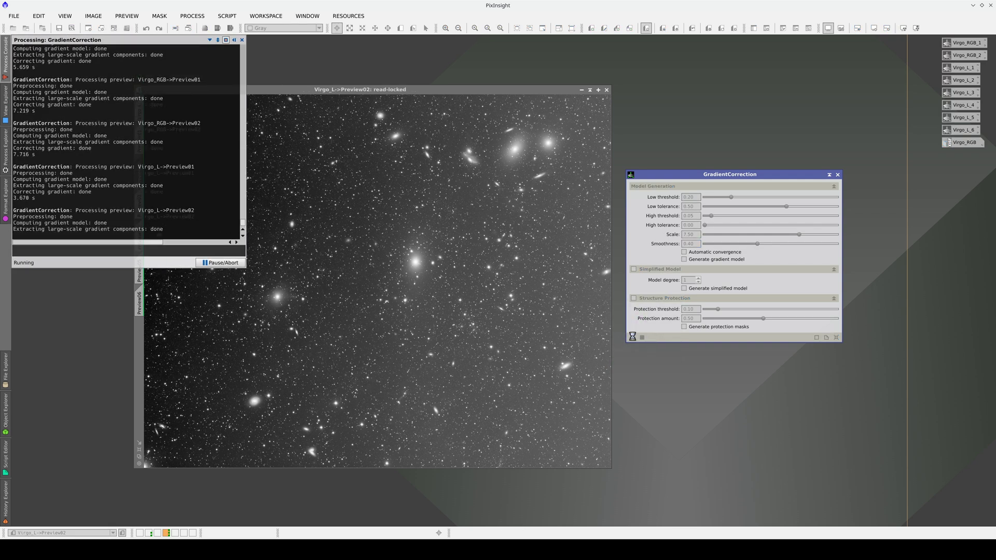
click(533, 337)
key(ctrl+a)
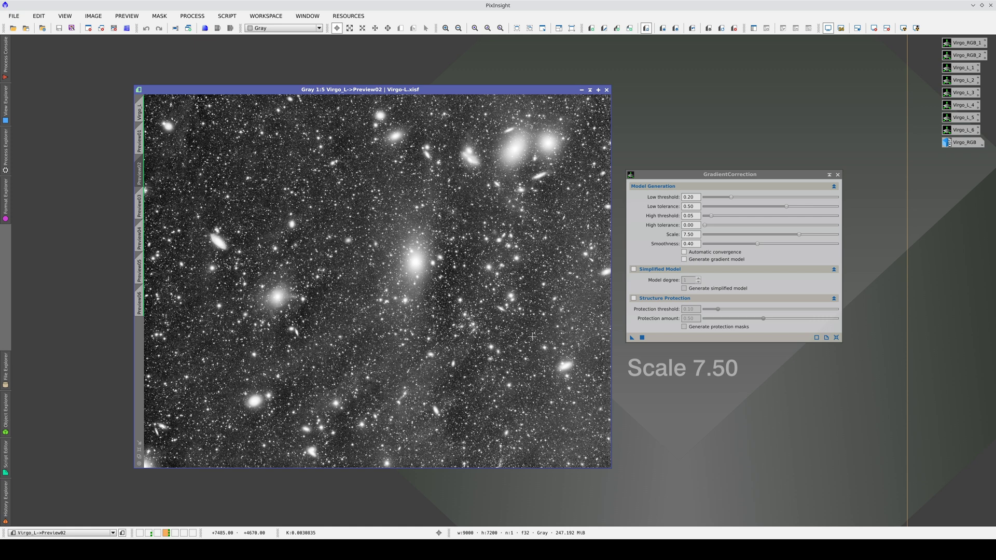
Compare Preview01 against Preview02, then switch to the uncorrected Preview03
key(ctrl+Page_Up)
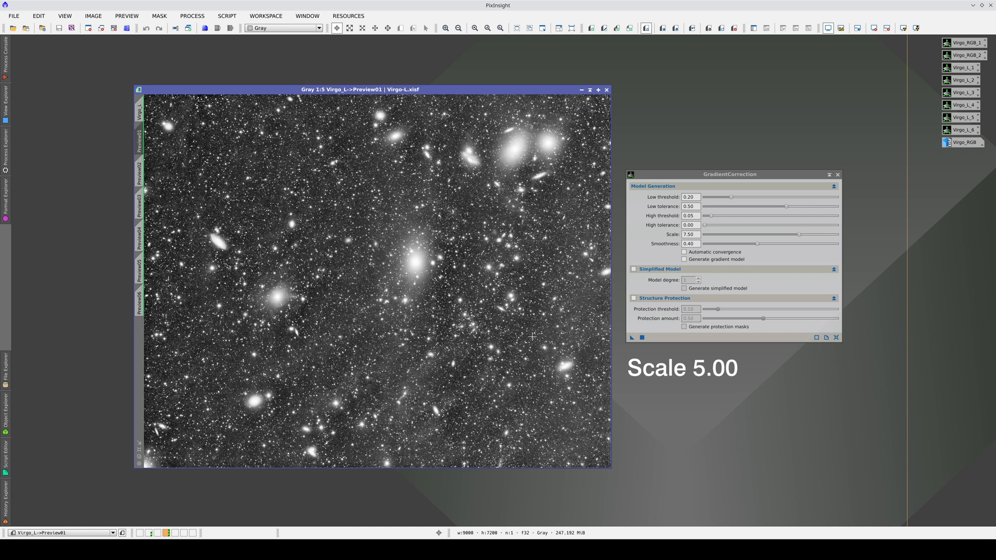
key(ctrl+Page_Down)
key(ctrl+Page_Up)
key(ctrl+Page_Down)
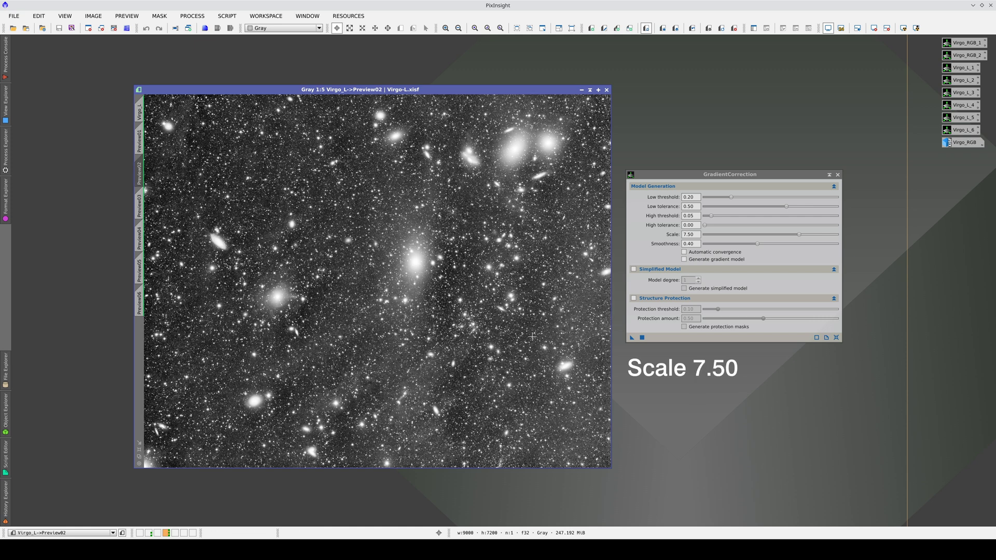
key(ctrl+Page_Up)
key(ctrl+Page_Down)
key(ctrl+Page_Up)
key(ctrl+Page_Down)
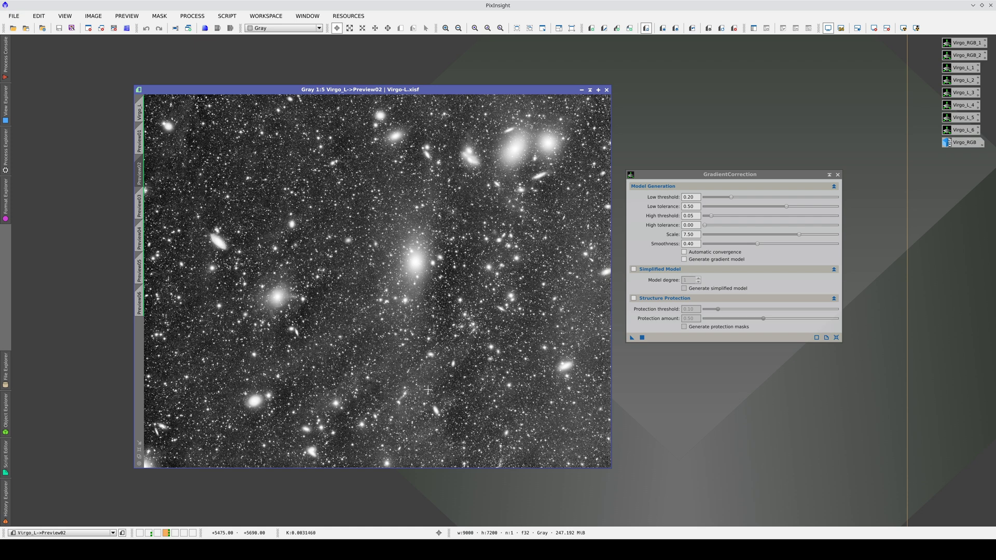
key(ctrl+Page_Down)
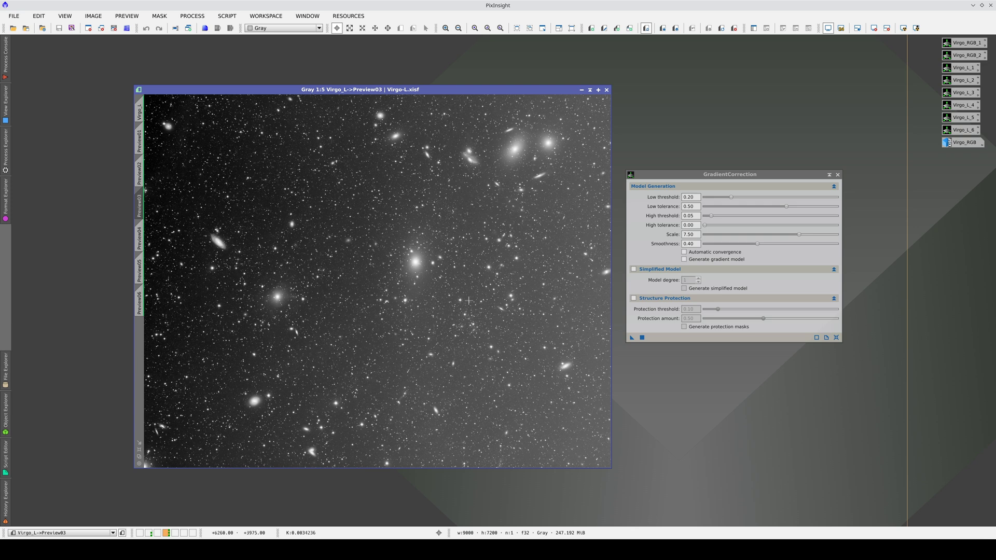
Correct Virgo_L Preview03 with Simplified Model at degree 2, then display Preview04
click(633, 269)
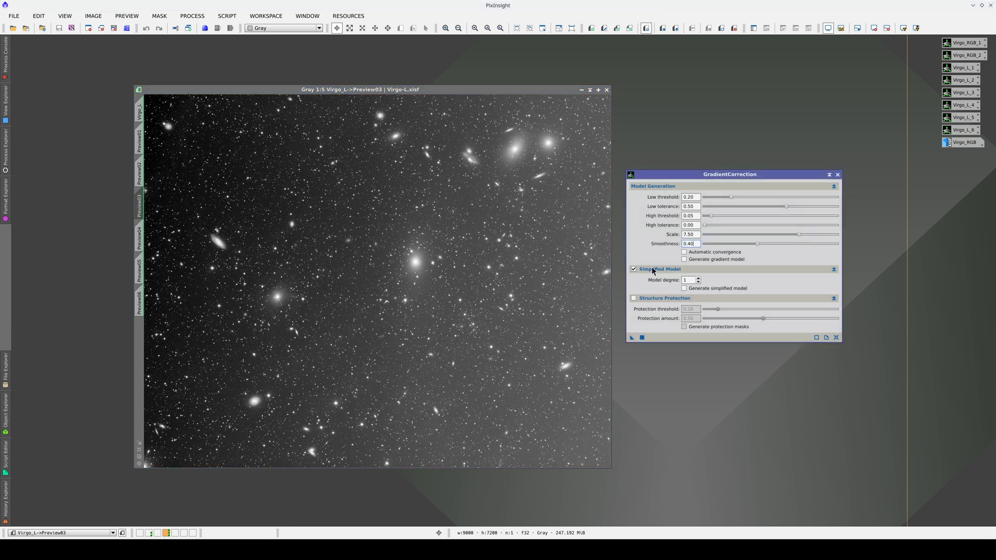
click(698, 279)
click(631, 339)
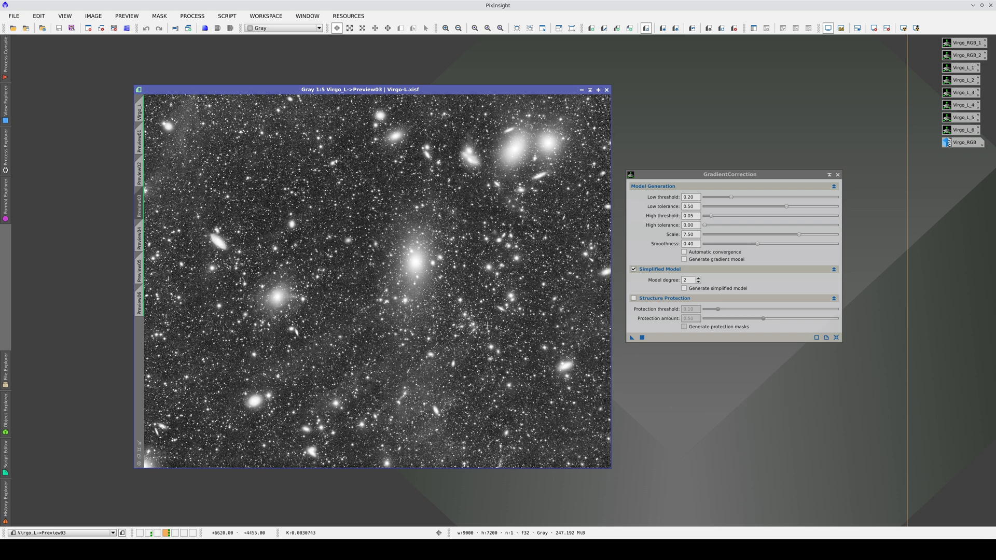
click(142, 232)
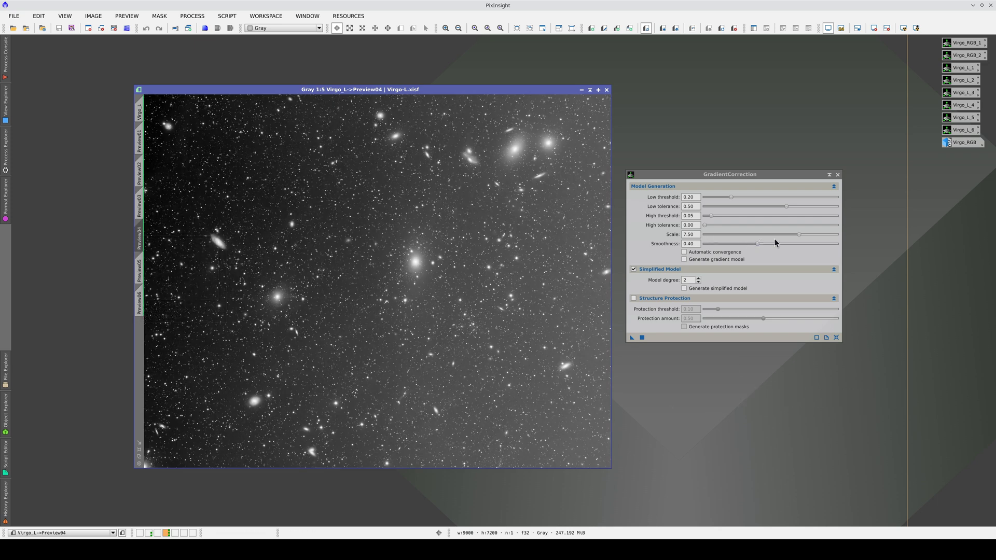
Raise Scale to 10.0, apply the gradient correction to Preview04, and auto-stretch it
drag(802, 234, 848, 236)
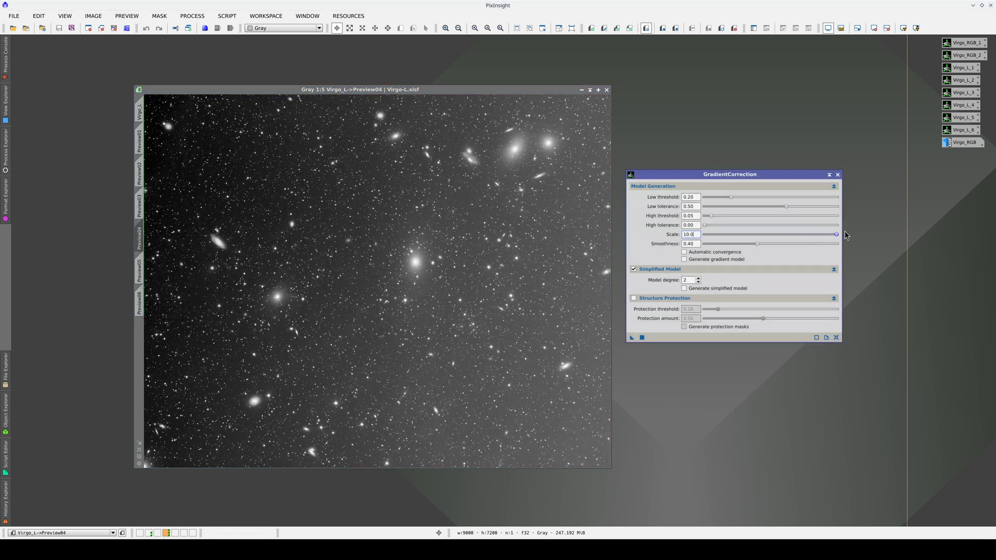
drag(632, 338, 466, 331)
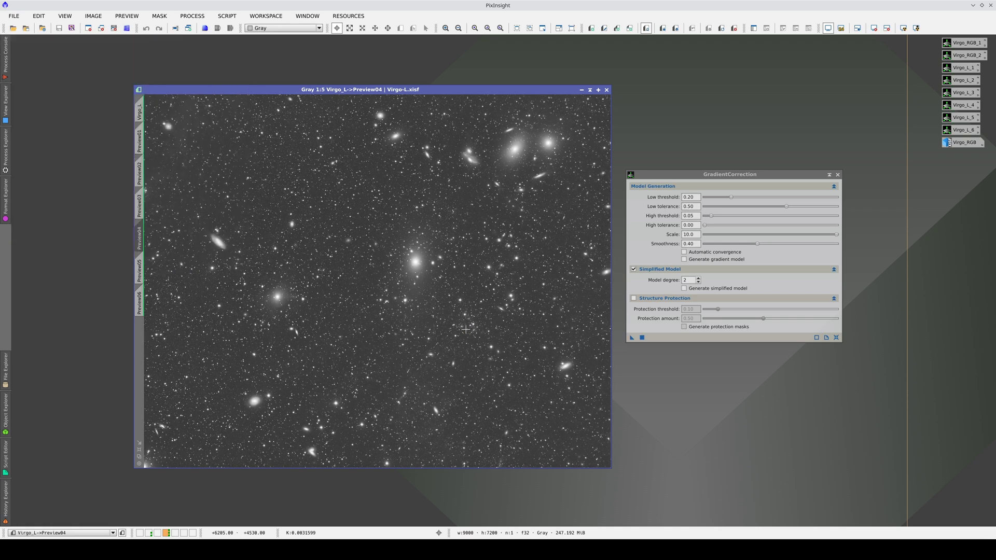
key(ctrl+a)
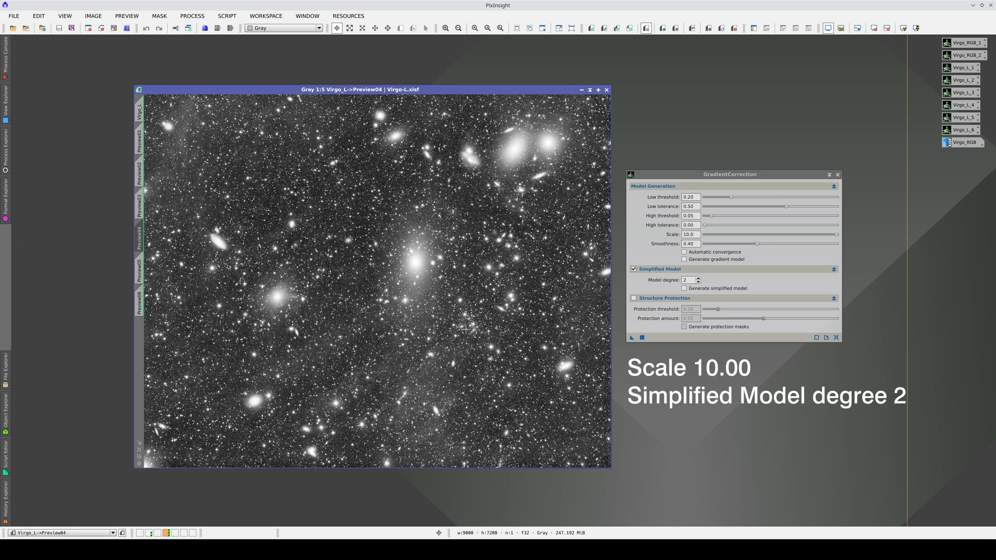
Flip repeatedly between Preview03 and Preview04 to compare the corrections
key(ctrl+Page_Up)
key(ctrl+Page_Down)
key(ctrl+Page_Up)
key(ctrl+Page_Down)
key(ctrl+Page_Up)
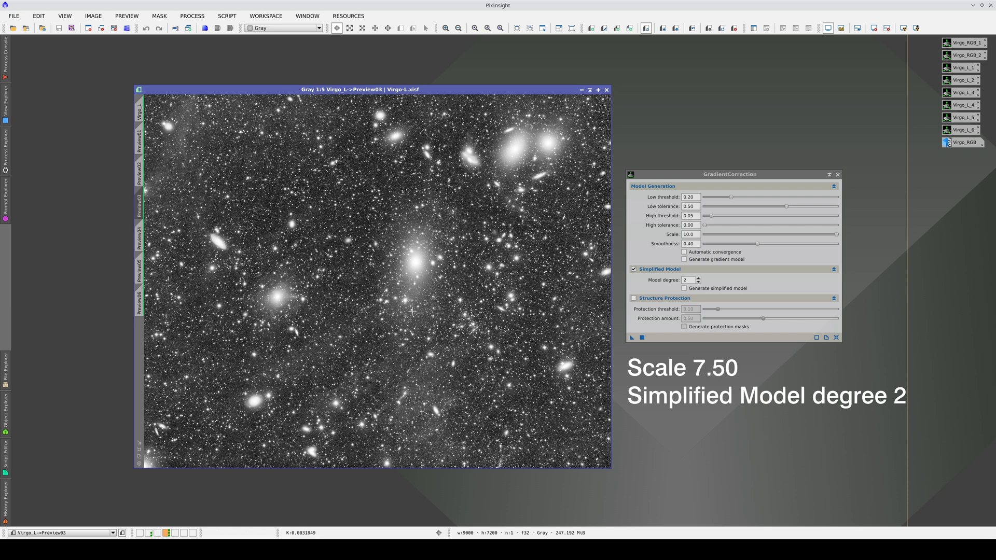
key(ctrl+Page_Down)
key(ctrl+Page_Up)
key(ctrl+Page_Down)
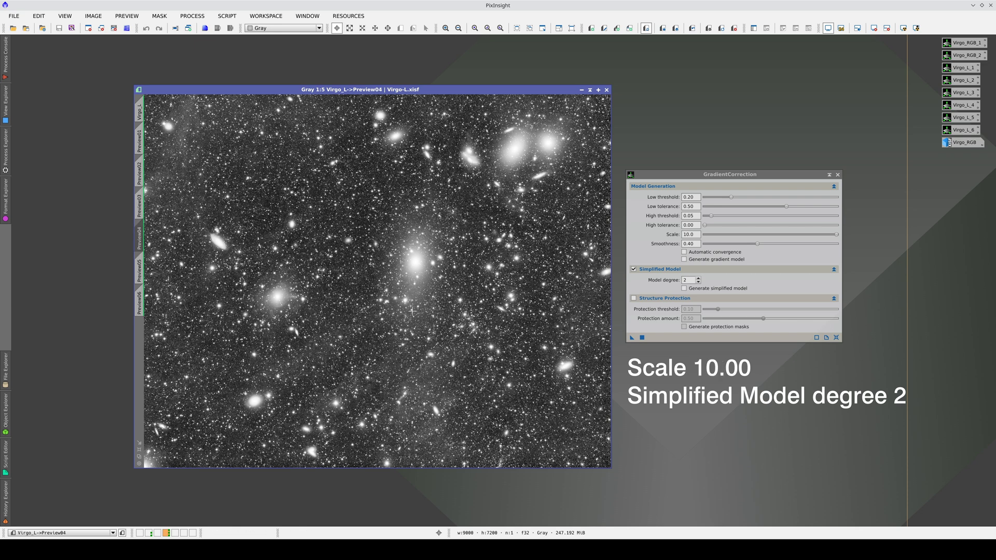
Apply the gradient correction to Preview05 with Smoothness raised to 0.70
mouse_move(144, 268)
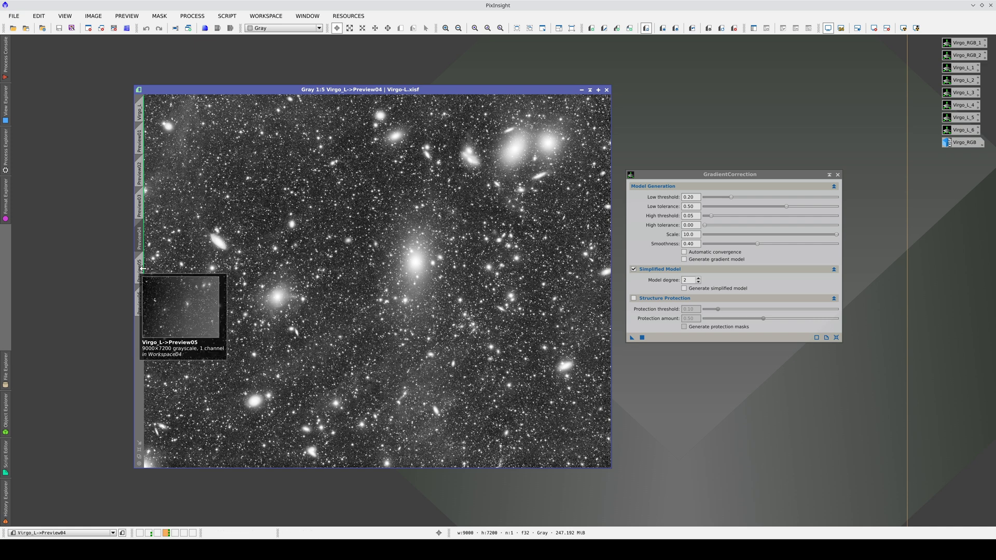
click(144, 268)
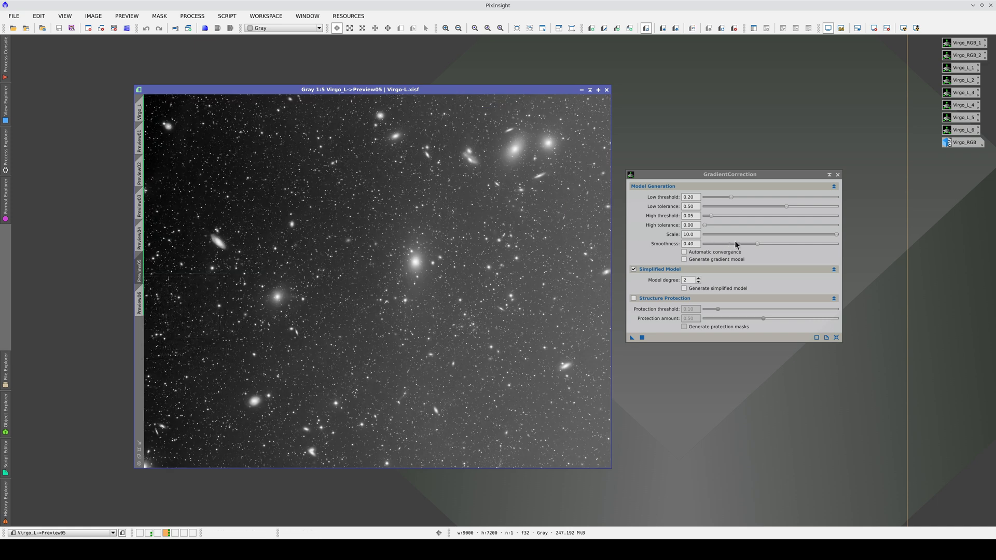
drag(759, 243, 776, 247)
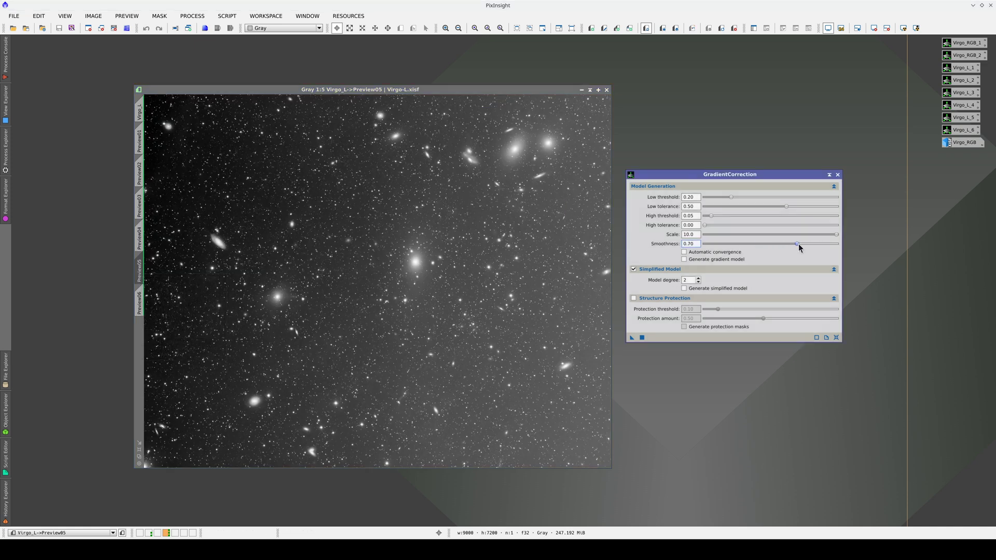
drag(632, 338, 524, 335)
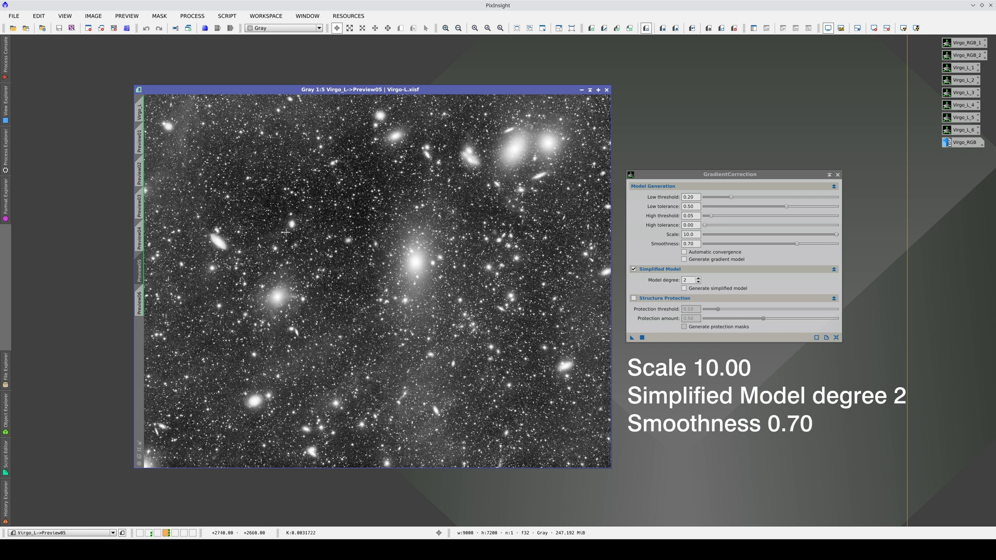
Compare with Preview04, then set Smoothness back to 0.40 and rerun the correction on Preview05
key(ctrl+Page_Up)
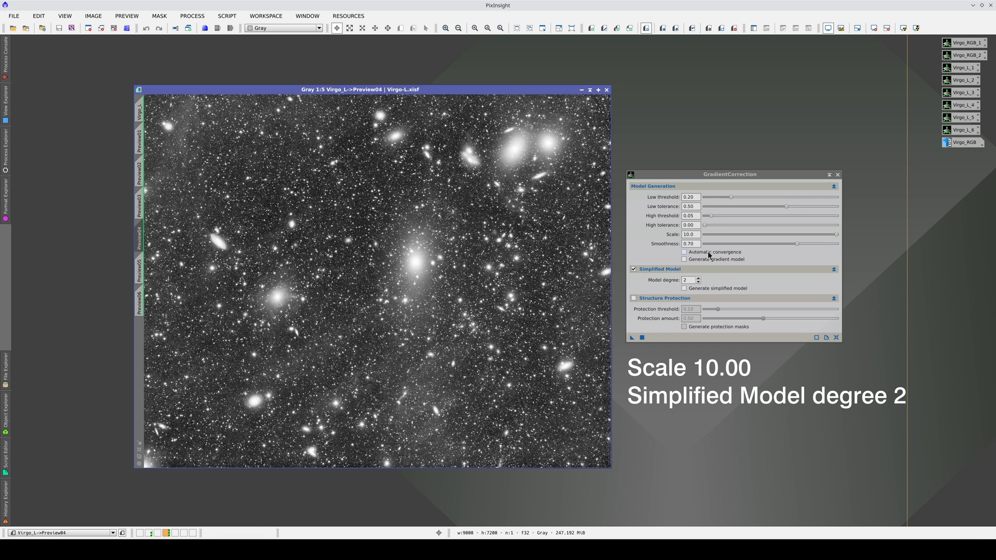
double_click(699, 244)
text(4)
key(Return)
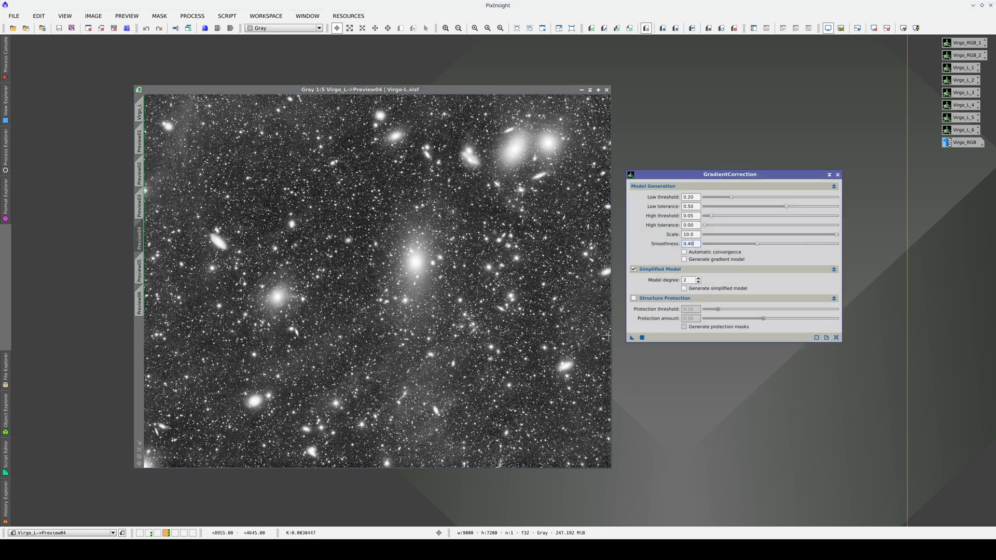
drag(632, 339, 427, 332)
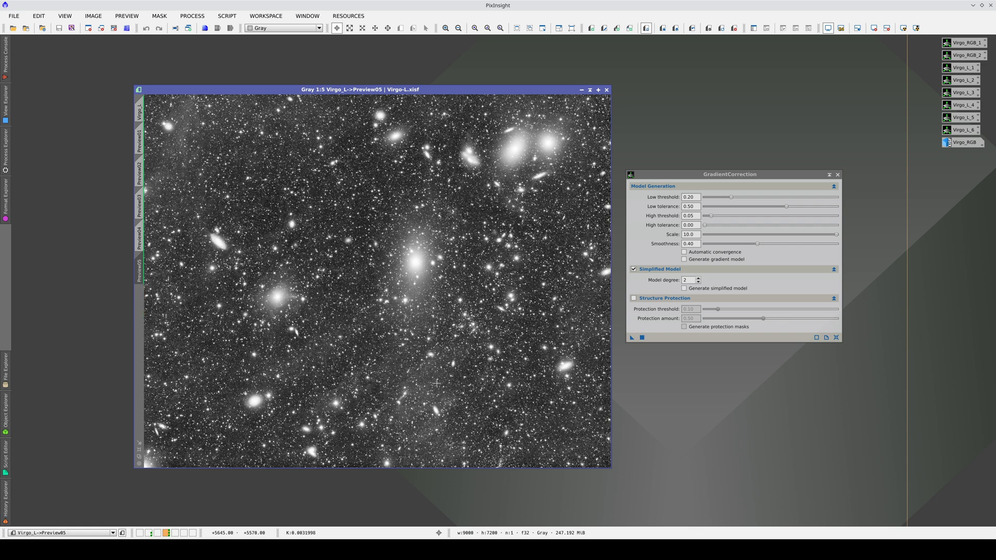
Undo and redo to compare before and after, then briefly open and re-minimize Virgo_RGB
key(ctrl+z)
key(ctrl+y)
double_click(964, 143)
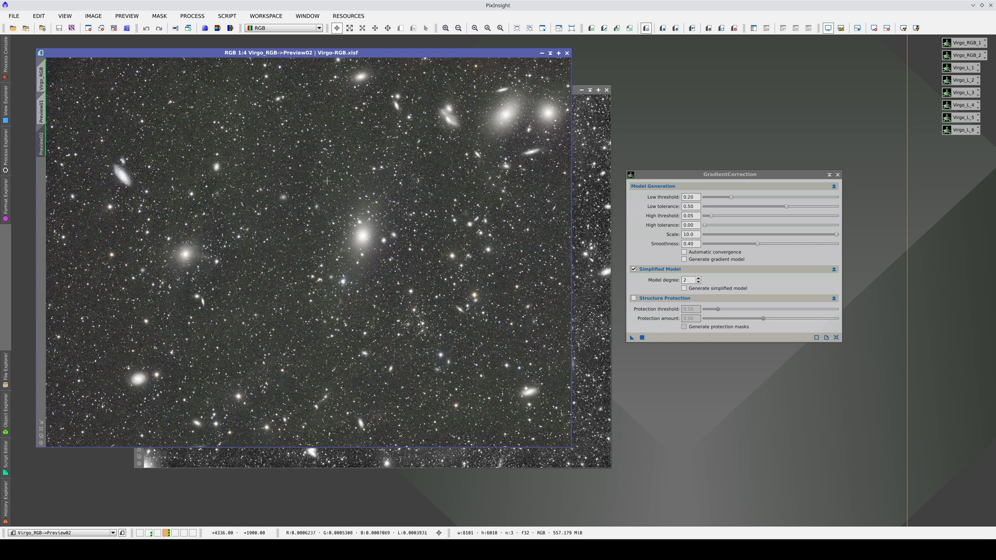
click(542, 54)
Step through the uncorrected Virgo_L view and Preview01 to Preview04 in turn
key(ctrl+Page_Down)
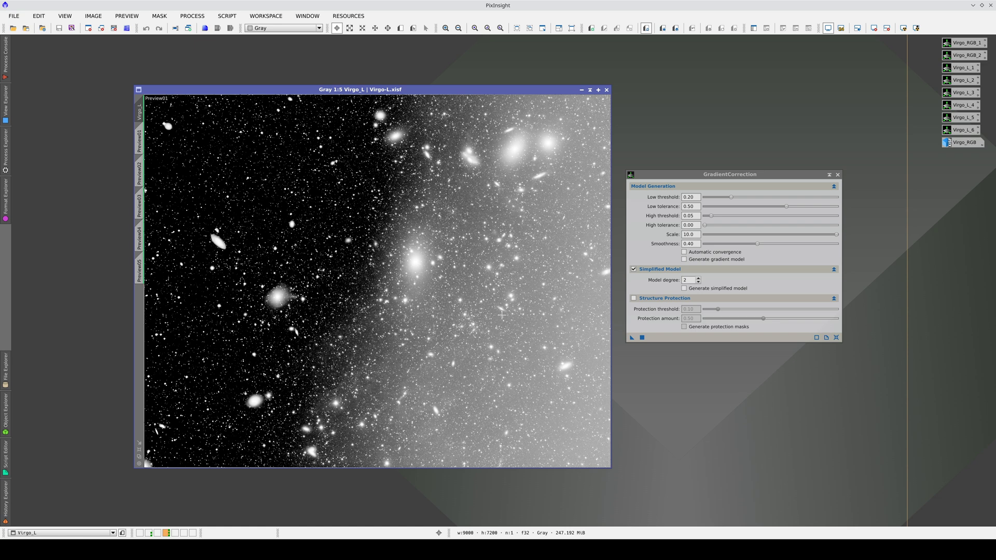
key(ctrl+Page_Down)
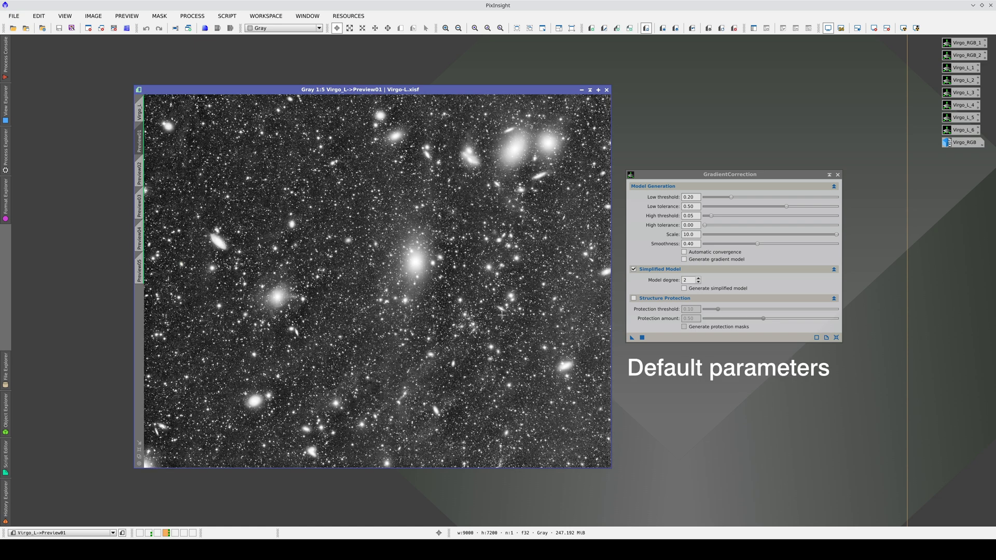
key(ctrl+Page_Down)
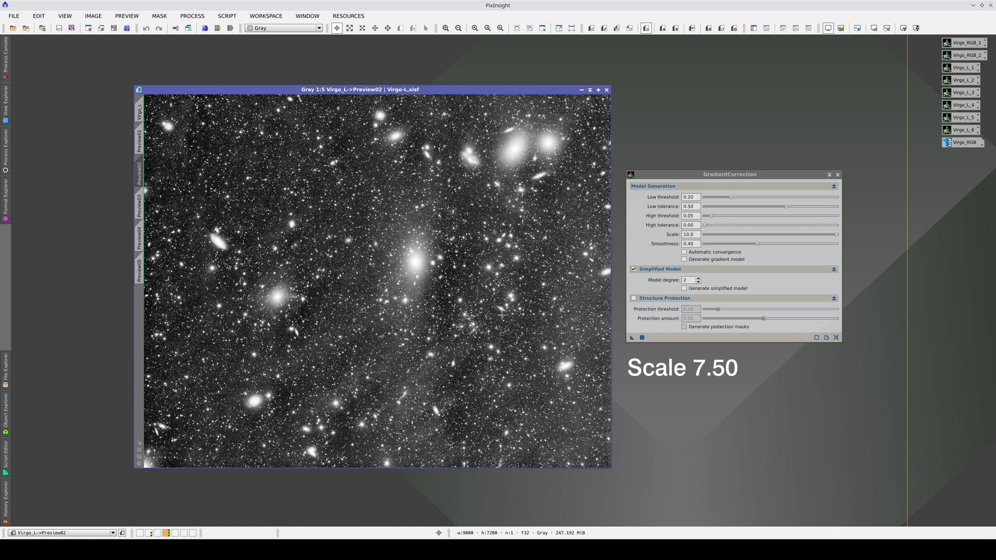
key(ctrl+Page_Down)
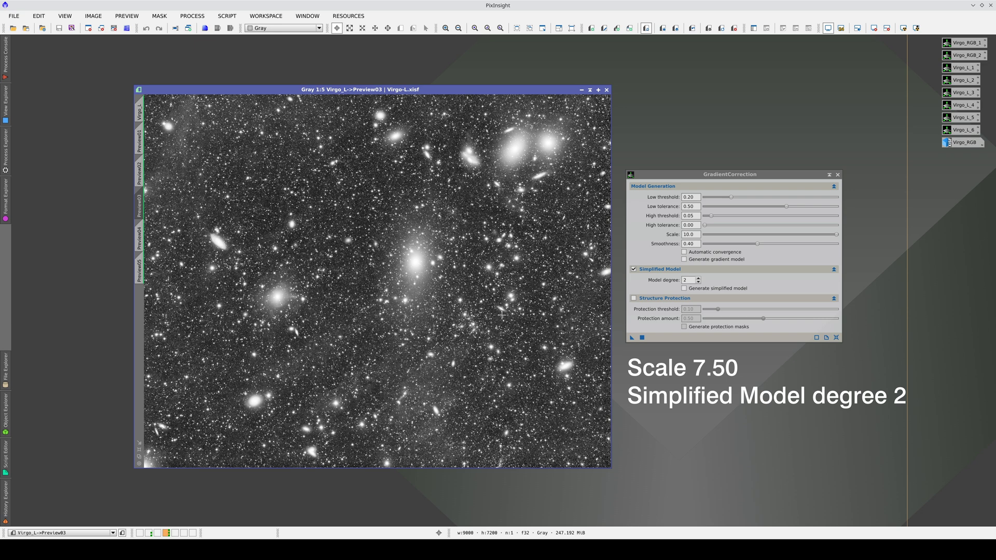
key(ctrl+Page_Down)
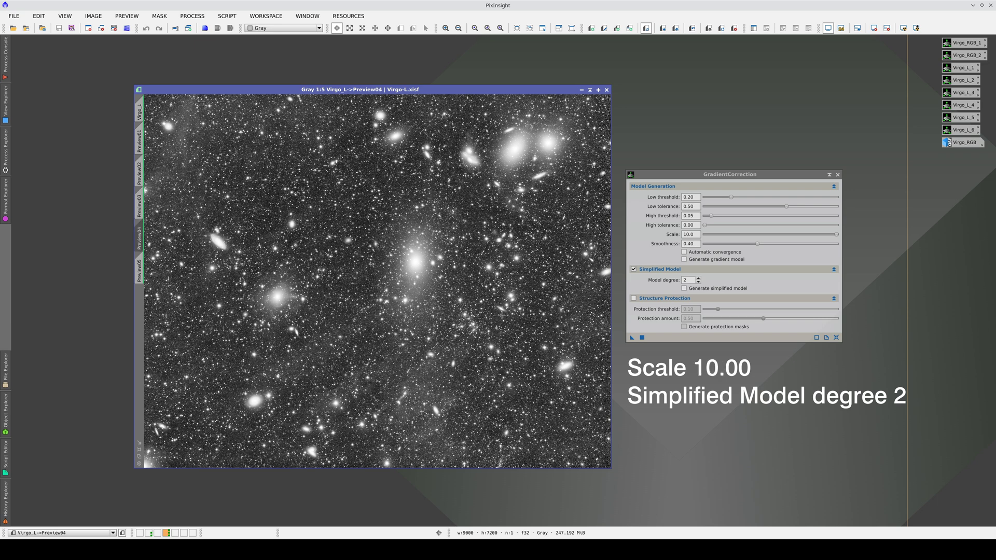